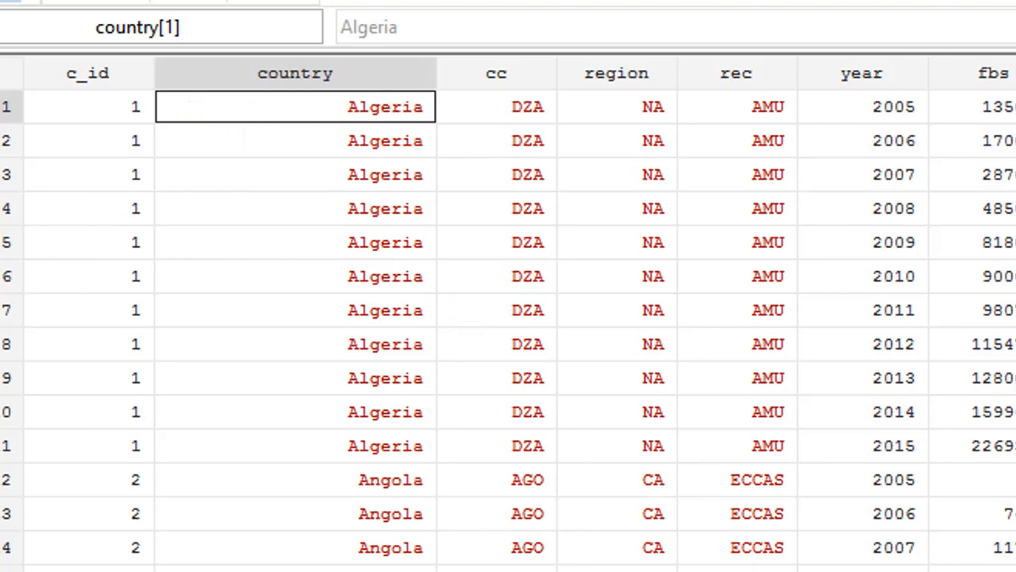
pyautogui.scroll(-10, 509, 318)
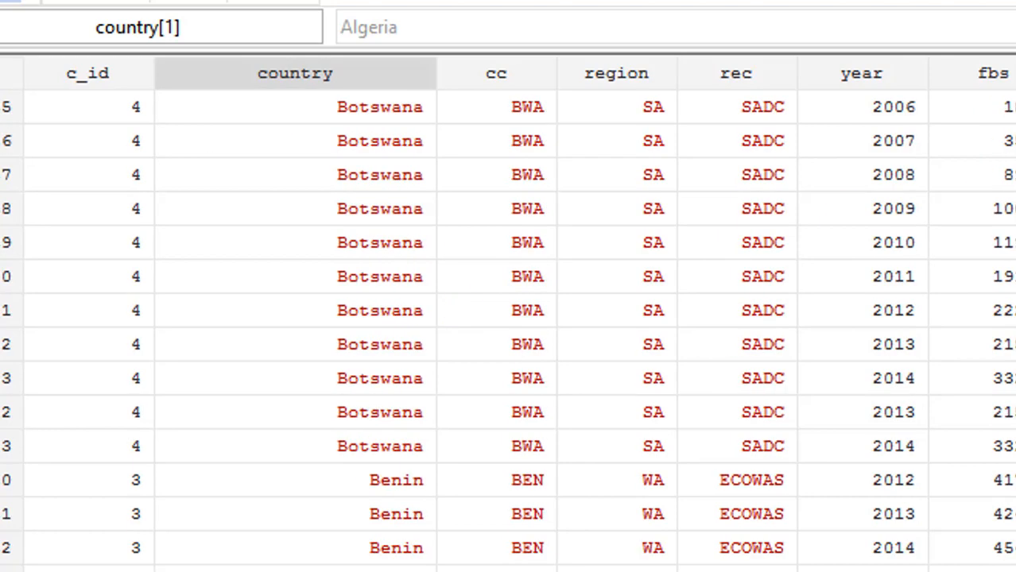
pyautogui.scroll(-10, 509, 318)
pyautogui.scroll(-10, 509, 318)
pyautogui.scroll(-10, 509, 319)
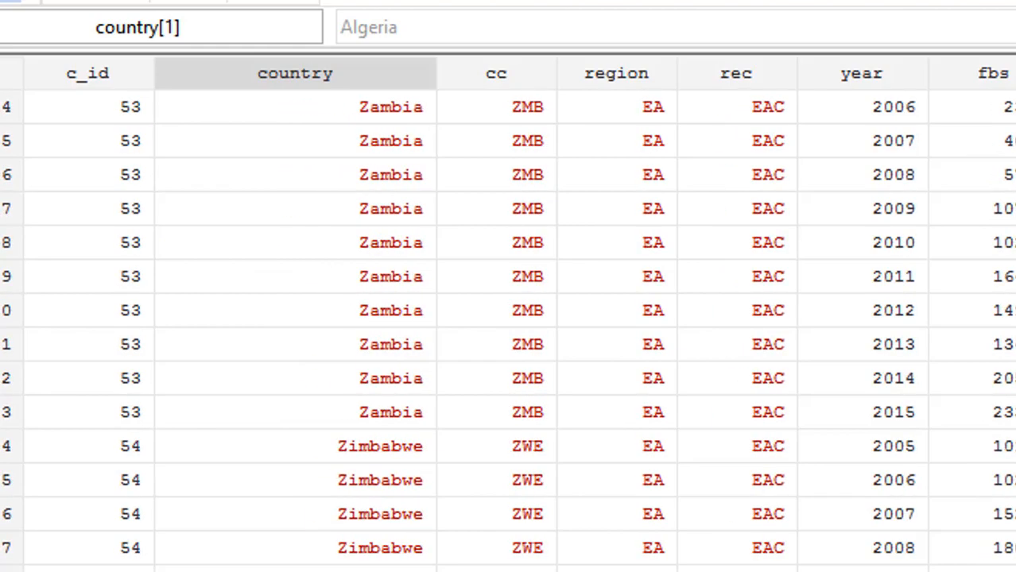
pyautogui.scroll(10, 509, 318)
pyautogui.scroll(10, 508, 318)
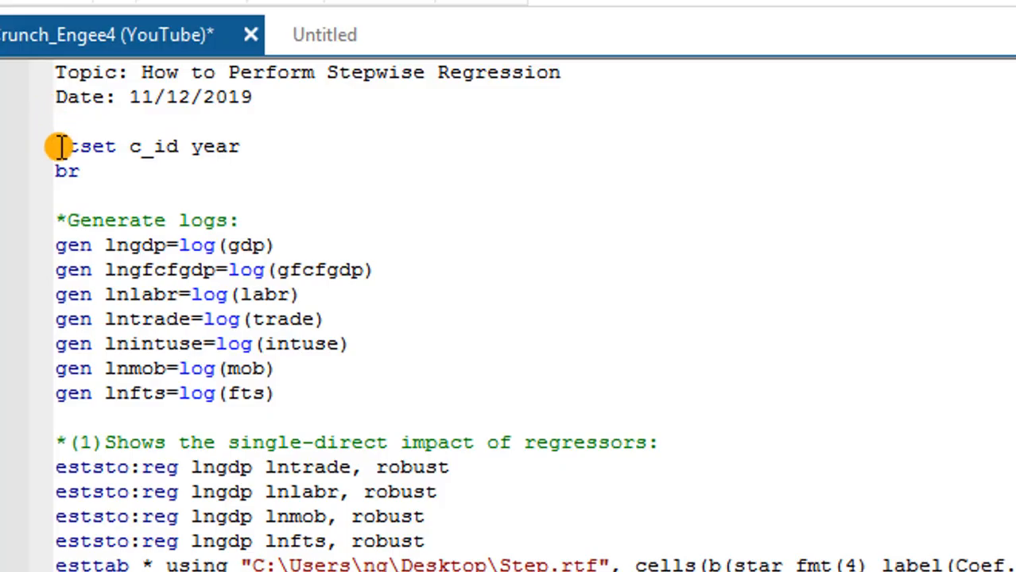
# - Run xtset to declare the panel with c_id as identifier and year as time variable
pyautogui.click(60, 149)
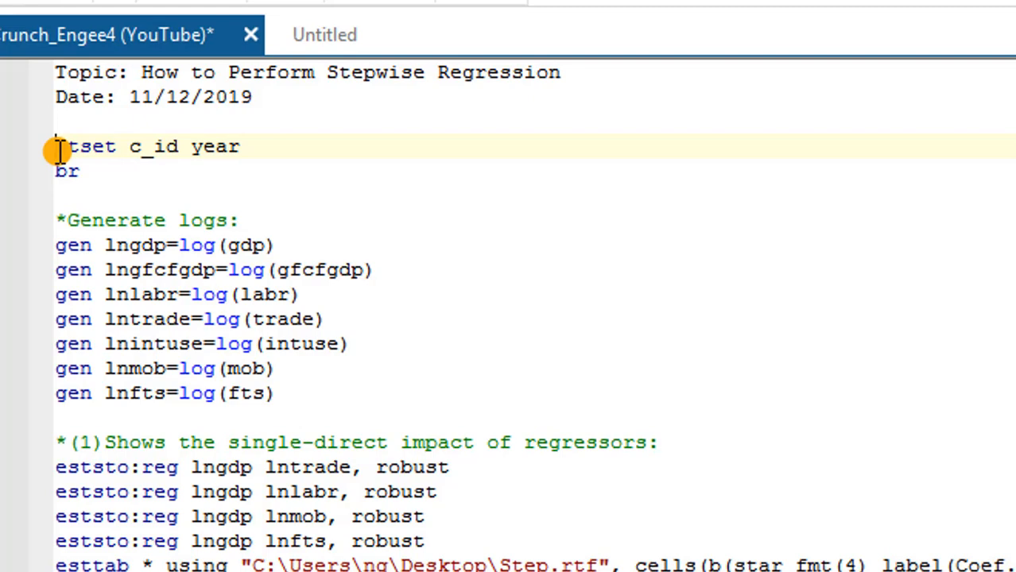
pyautogui.moveTo(56, 149); pyautogui.dragTo(56, 171)
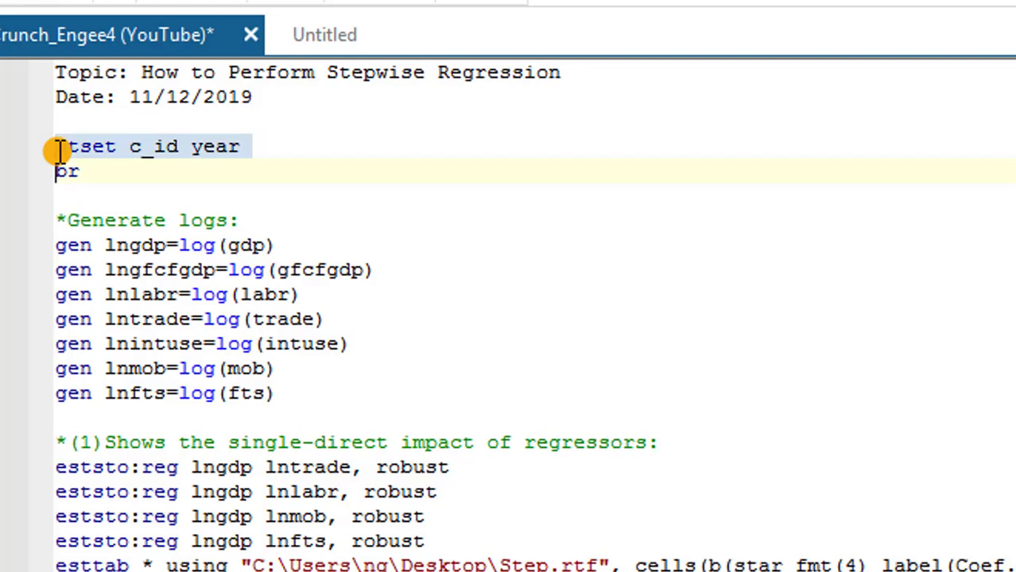
pyautogui.click(495, 3)
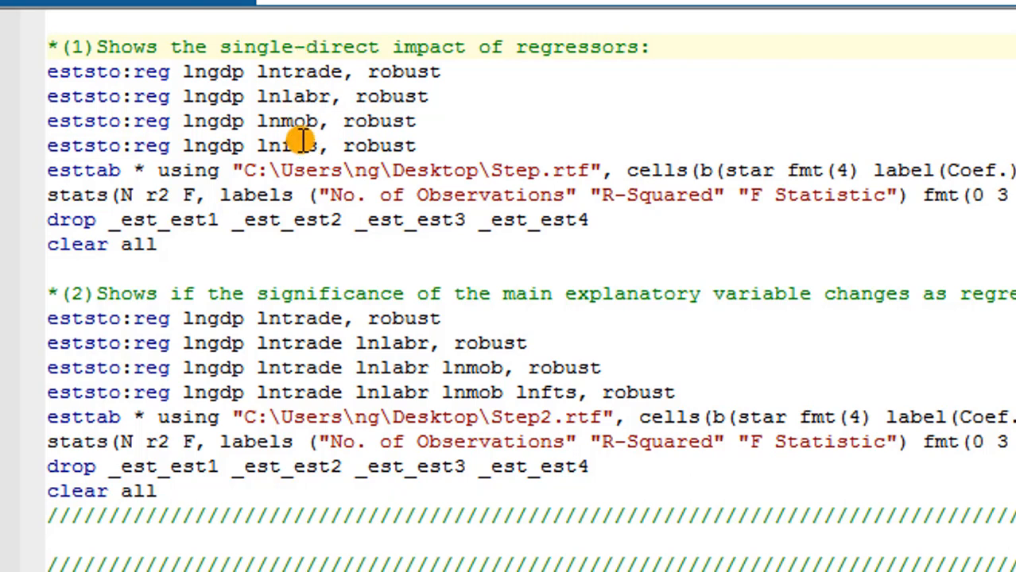
# - Run the four single-regressor lngdp models, export the Stepwise table to Step.rtf and view it
pyautogui.click(56, 73)
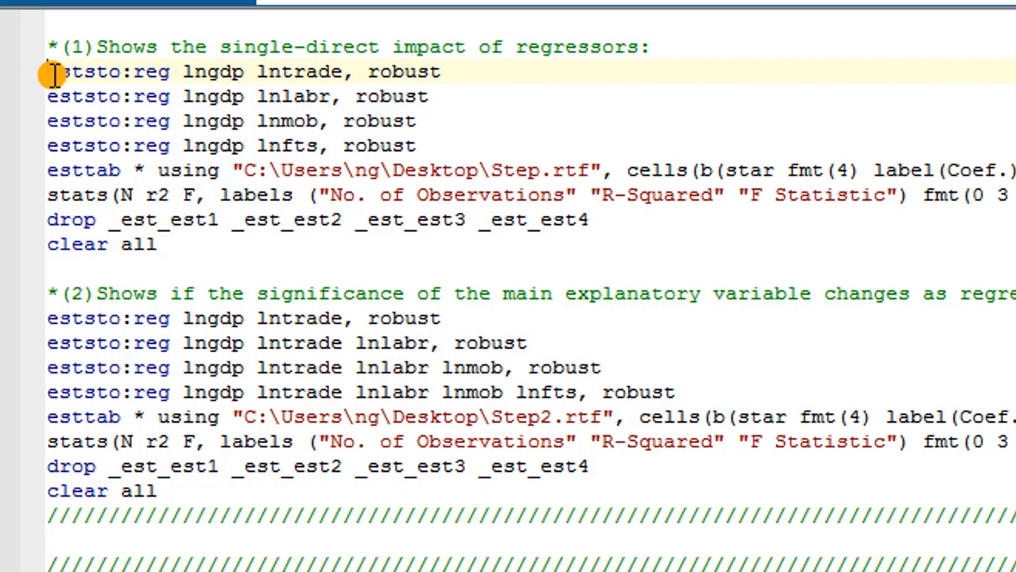
pyautogui.hotkey('shift', 'Down')
pyautogui.hotkey('shift', 'Down')
pyautogui.hotkey('shift', 'Down')
pyautogui.hotkey('shift', 'Down')
pyautogui.hotkey('shift', 'Down')
pyautogui.hotkey('shift', 'Down')
pyautogui.hotkey('shift', 'Down')
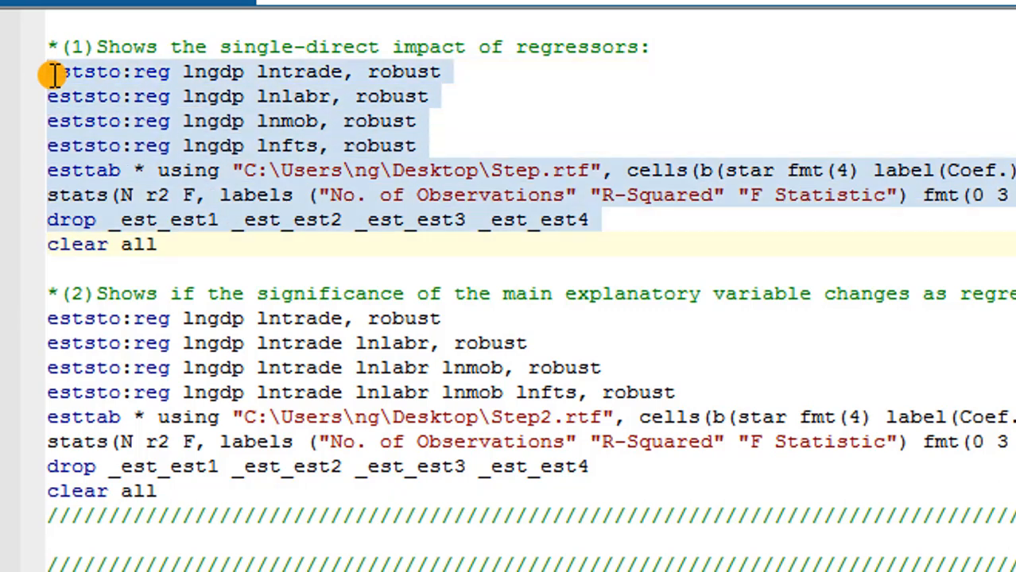
pyautogui.hotkey('shift', 'Down')
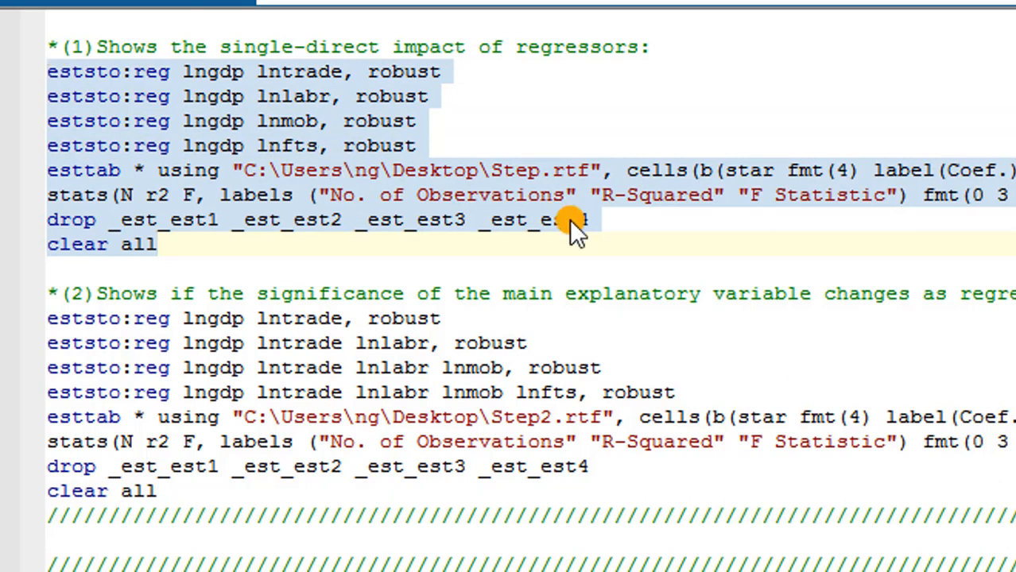
pyautogui.click(323, 11)
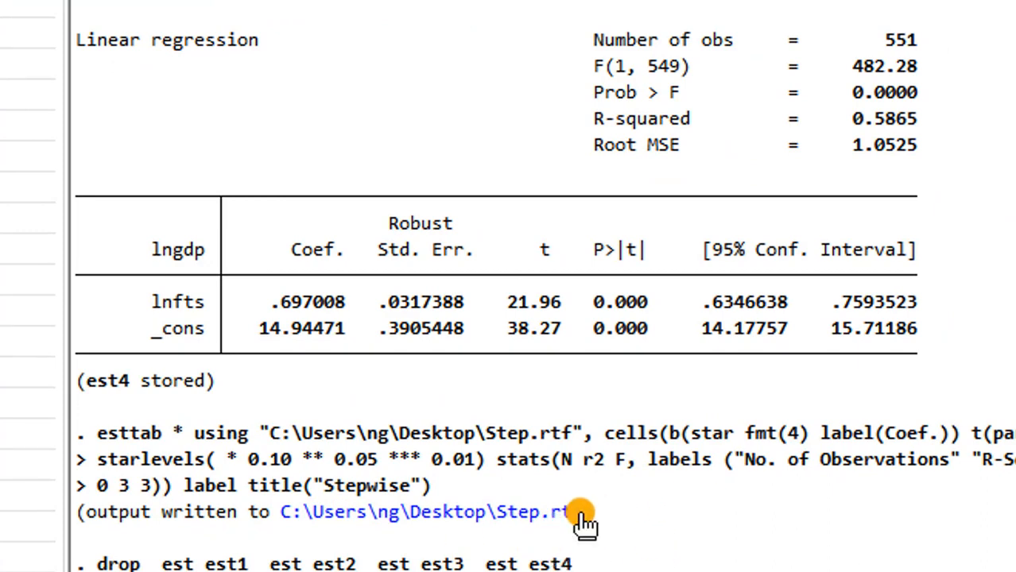
pyautogui.scroll(-5, 585, 520)
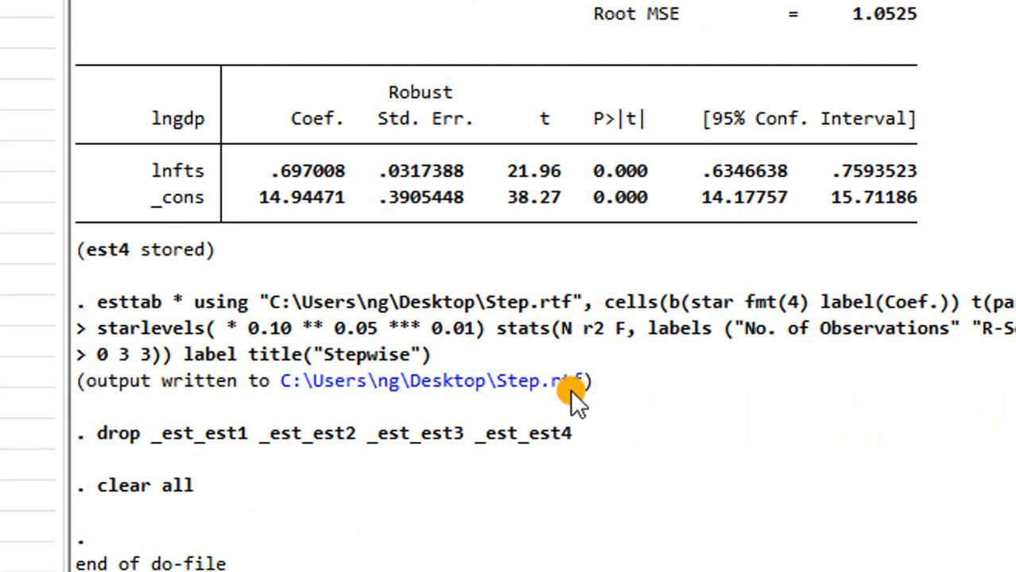
pyautogui.click(512, 383)
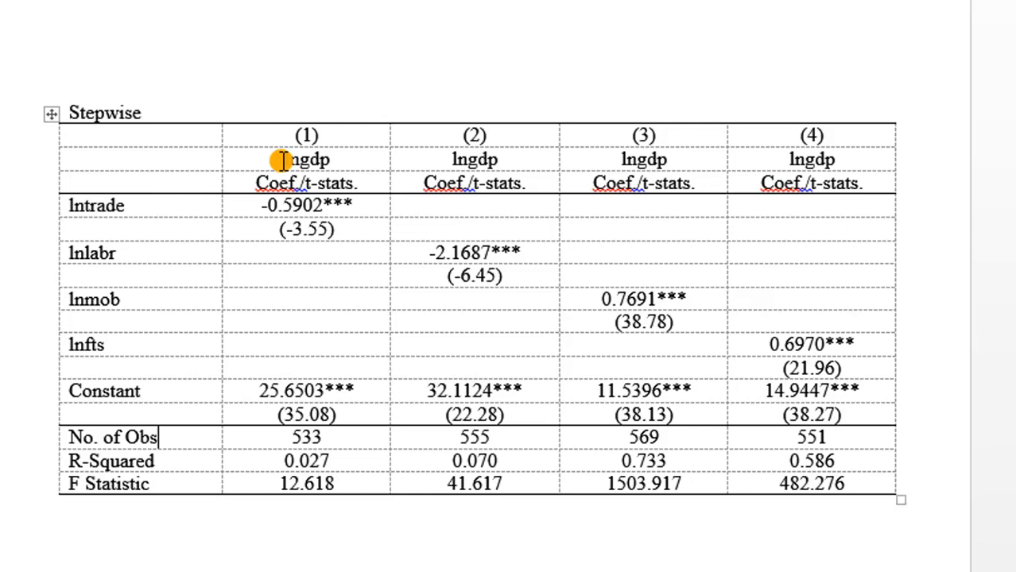
# - Format the lngdp header row bold purple in Step.rtf, then return to Stata
pyautogui.hotkey('shift', 'Right')
pyautogui.hotkey('shift', 'Right')
pyautogui.hotkey('shift', 'Right')
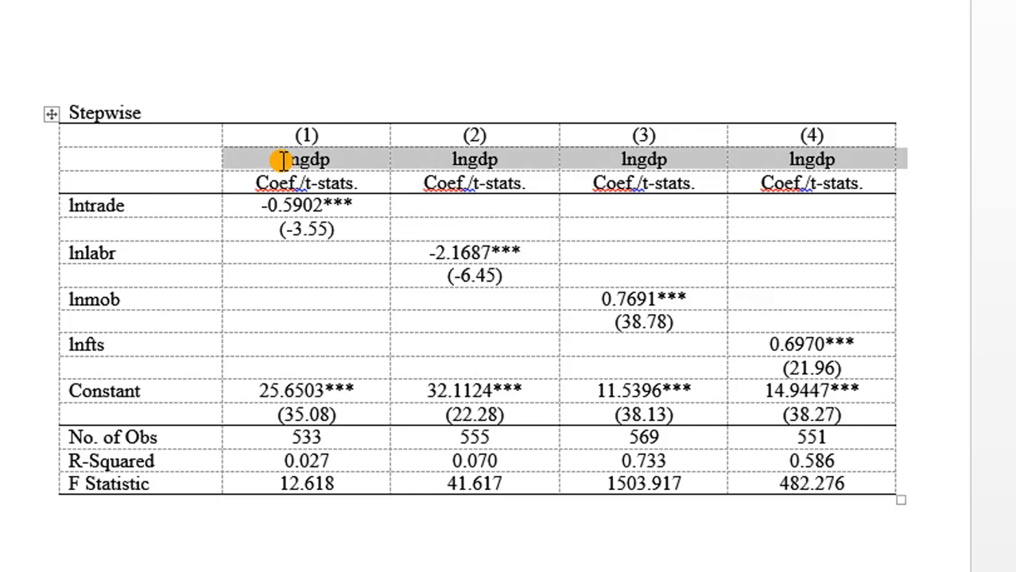
pyautogui.hotkey('ctrl', 'b')
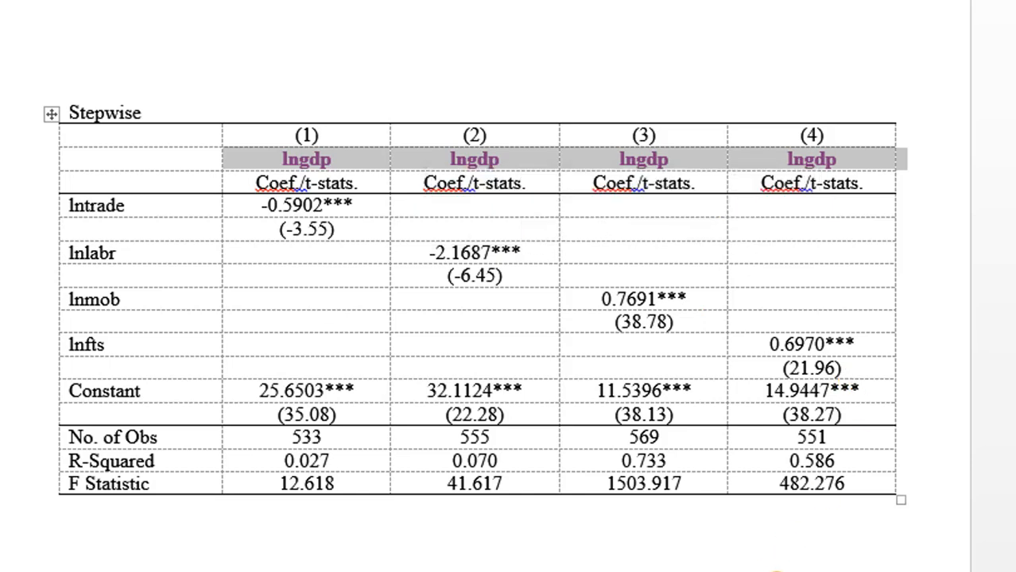
pyautogui.click(421, 283)
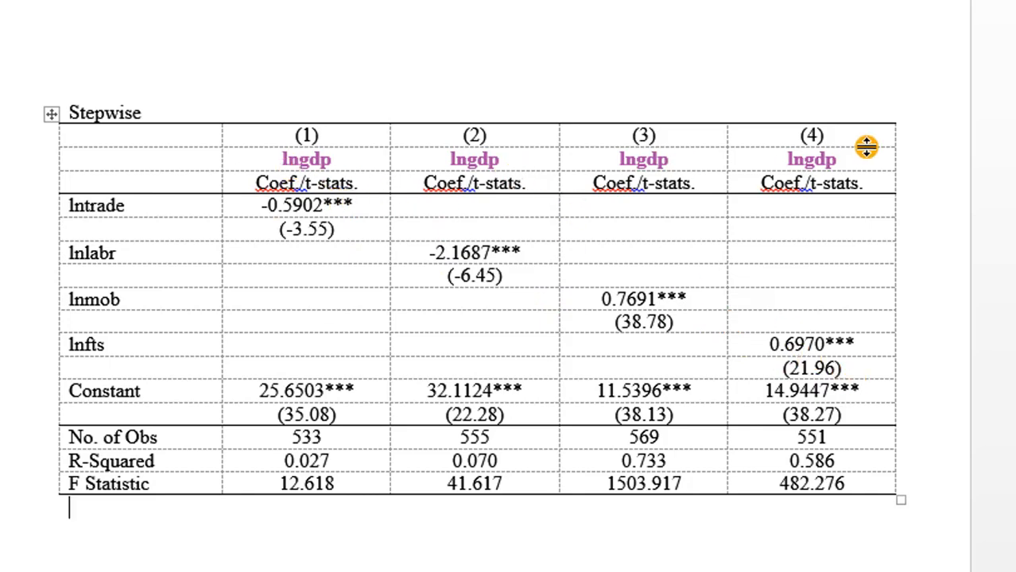
pyautogui.hotkey('alt', 'Tab')
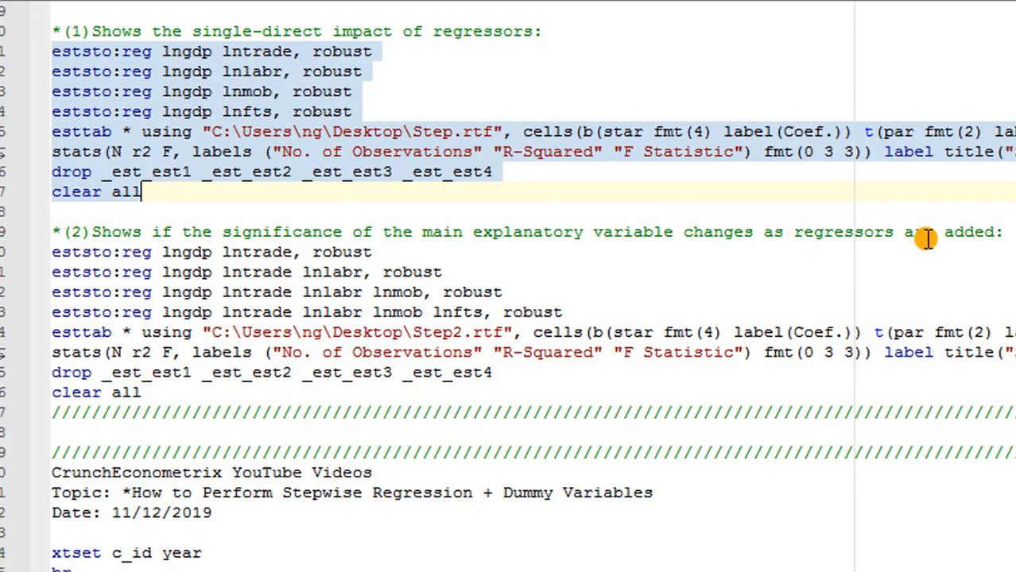
# - Run the cumulative-regressor lngdp models, export the Stepwise2 table to Step2.rtf and view it
pyautogui.click(57, 252)
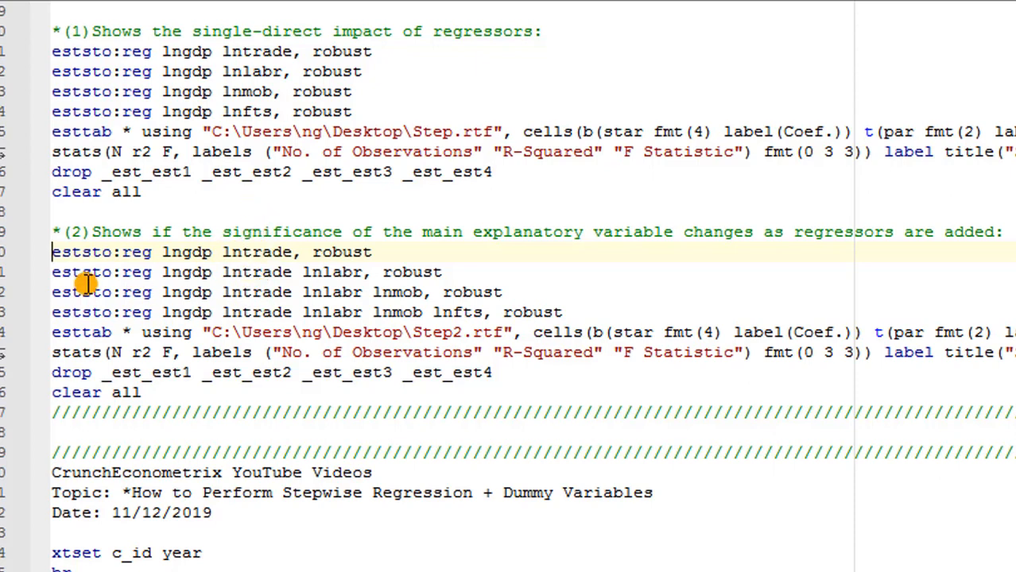
pyautogui.hotkey('shift', 'Down')
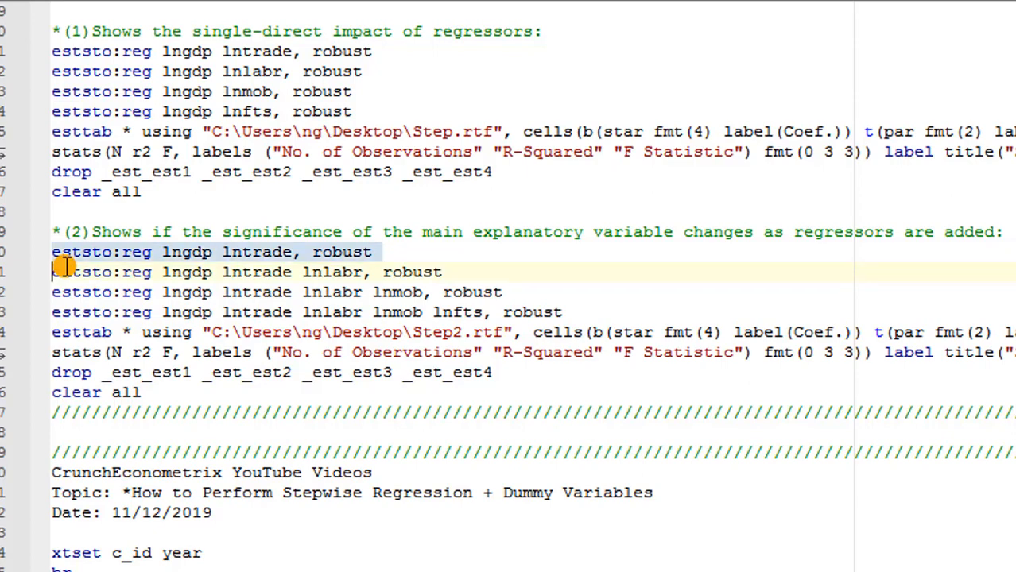
pyautogui.hotkey('shift', 'Down')
pyautogui.hotkey('shift', 'Down')
pyautogui.hotkey('shift', 'Down')
pyautogui.hotkey('shift', 'Down')
pyautogui.hotkey('shift', 'Down')
pyautogui.hotkey('shift', 'Down')
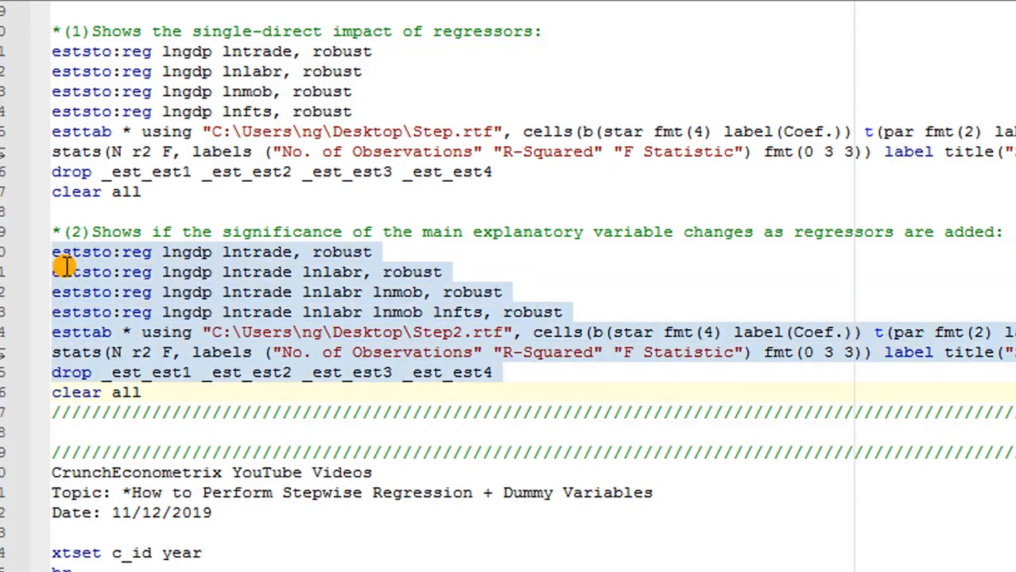
pyautogui.hotkey('ctrl', 'd')
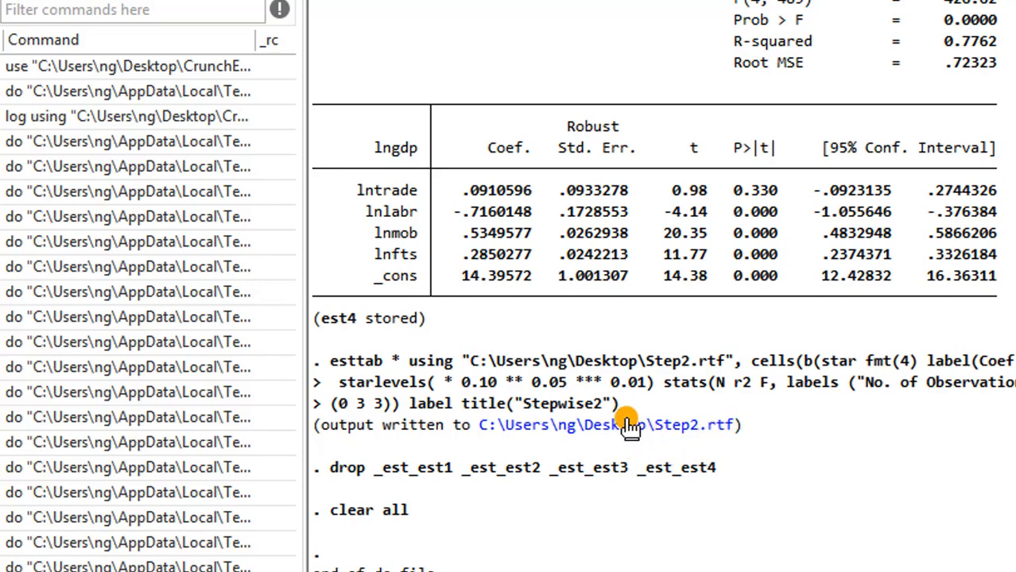
pyautogui.click(628, 424)
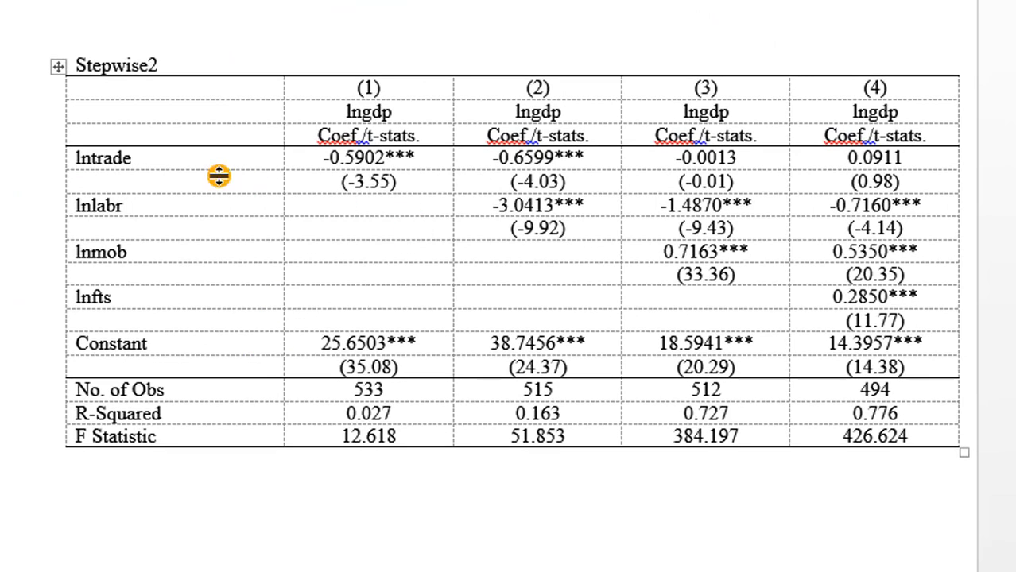